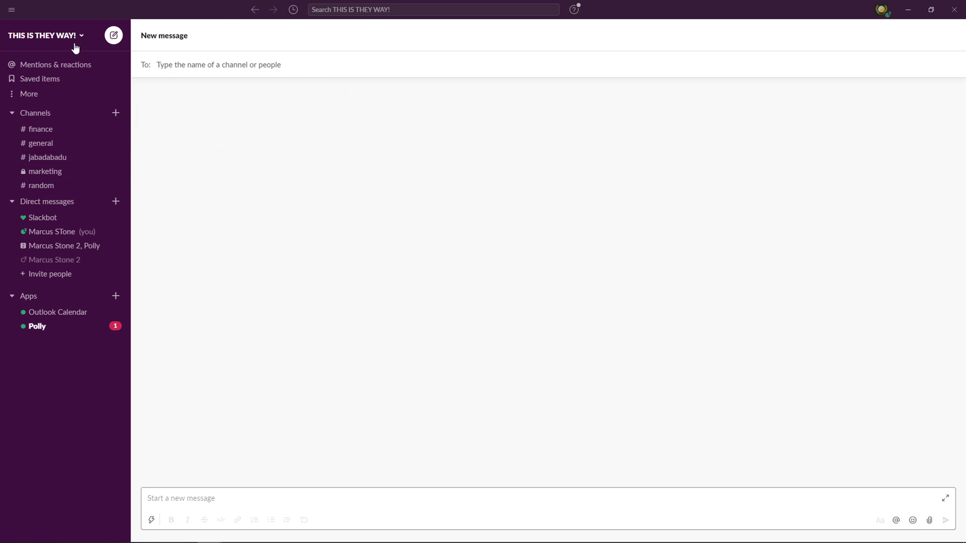
- Move through jabadabadu and marketing to #random, then open its context menu
left_click(63, 160)
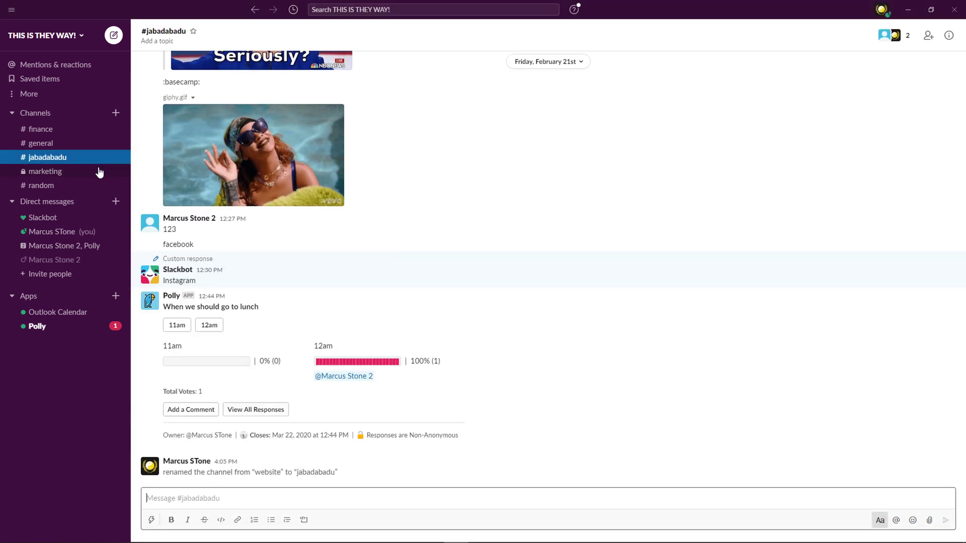
left_click(98, 171)
left_click(87, 186)
right_click(86, 186)
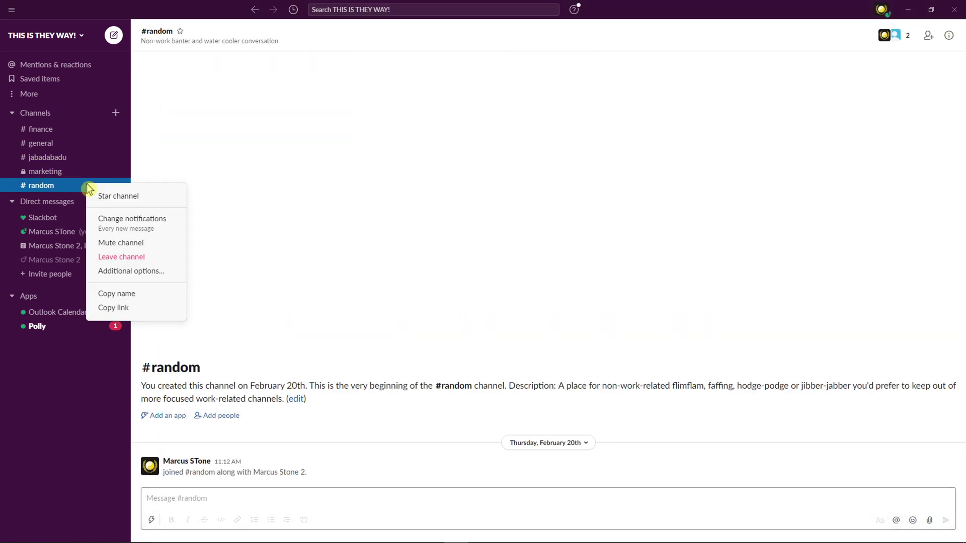
- Choose 'Archive this channel' from #random's extra options and highlight the listed consequences
left_click(117, 274)
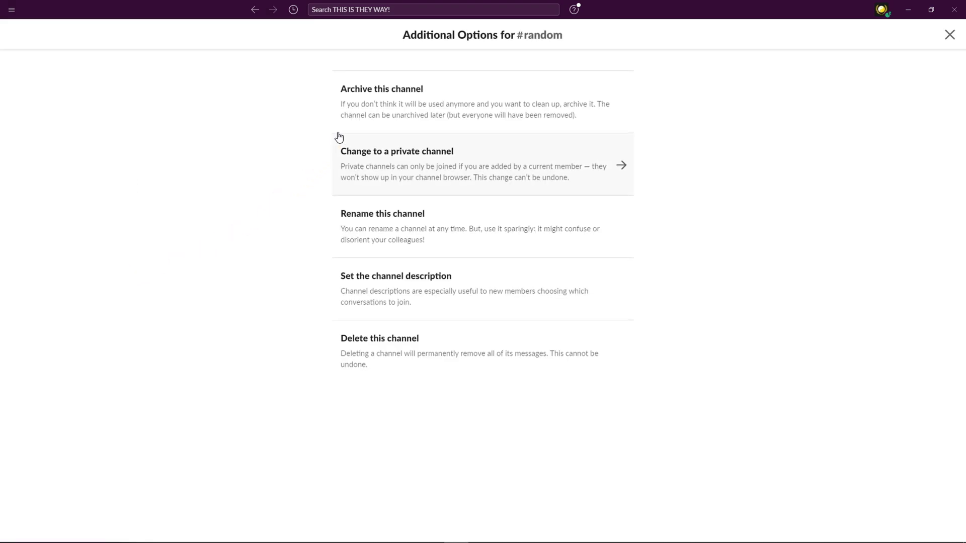
left_click(367, 96)
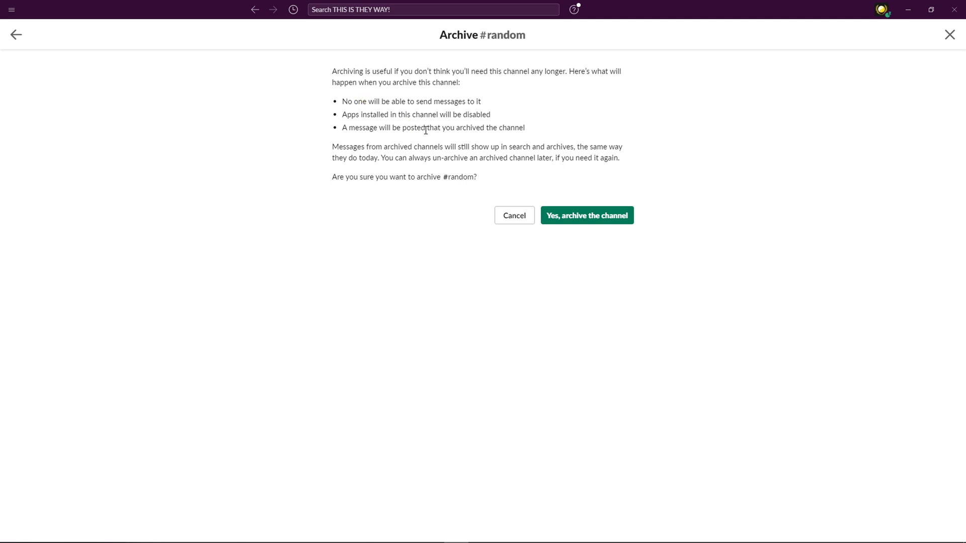
left_click_drag(337, 103, 493, 126)
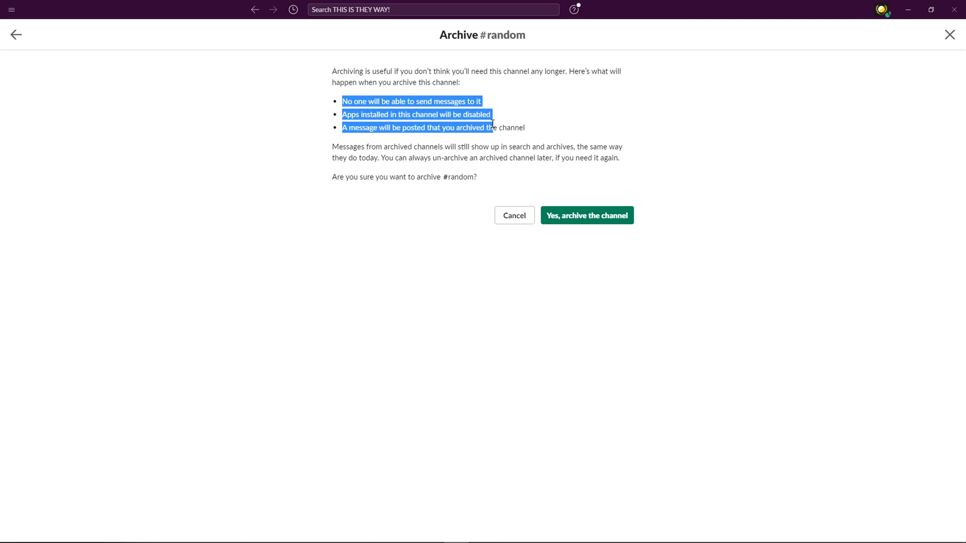
left_click_drag(493, 126, 524, 128)
left_click(499, 132)
triple_click(355, 129)
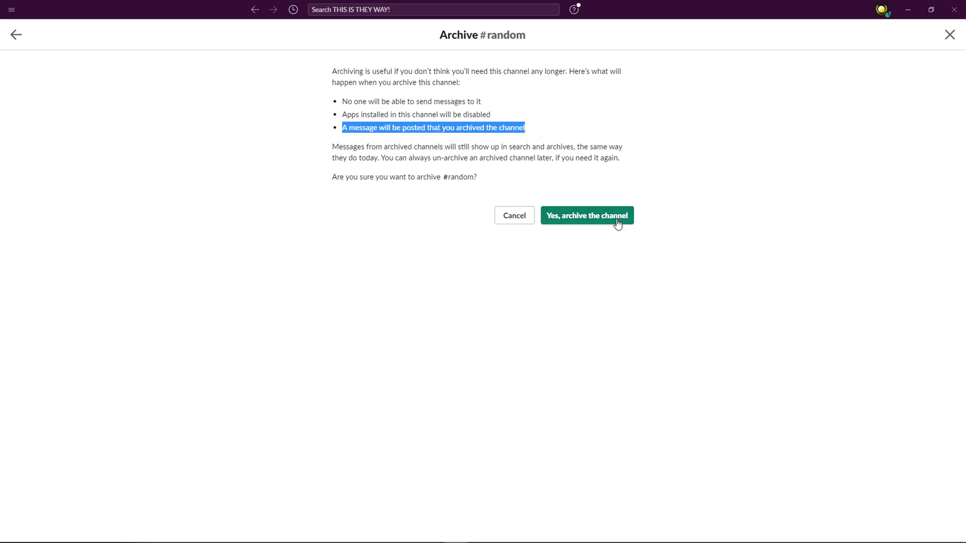
- Confirm 'Yes, archive the channel' for #random and bring up the workspace dropdown
left_click(586, 215)
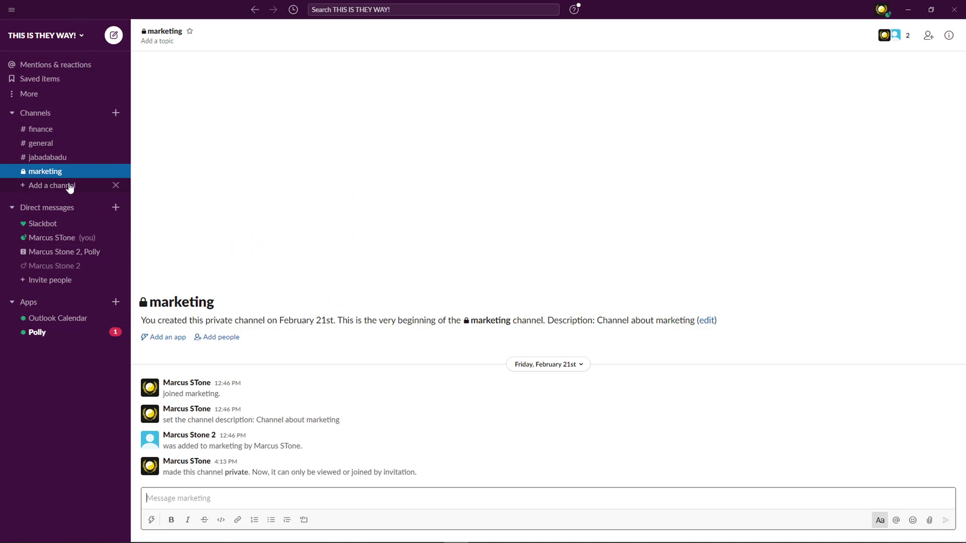
left_click(35, 114)
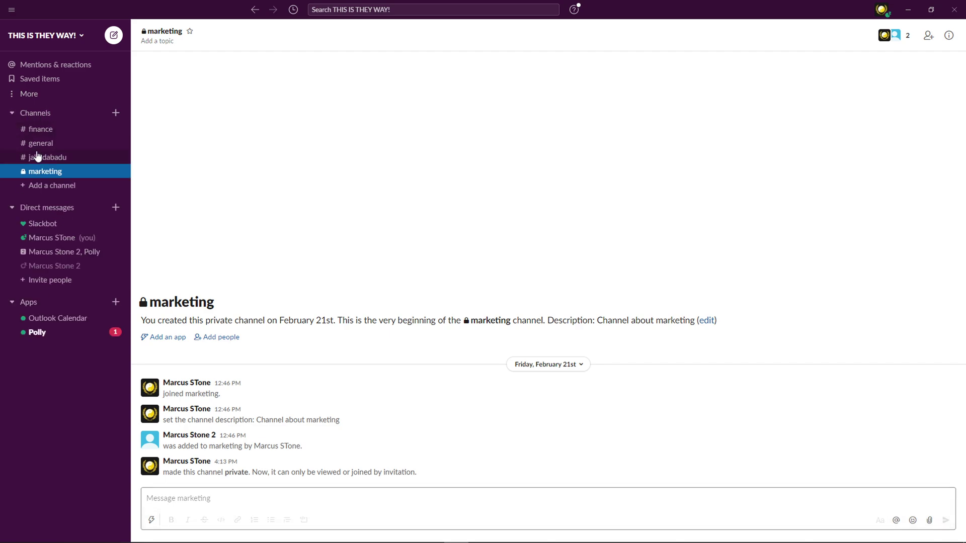
left_click(44, 35)
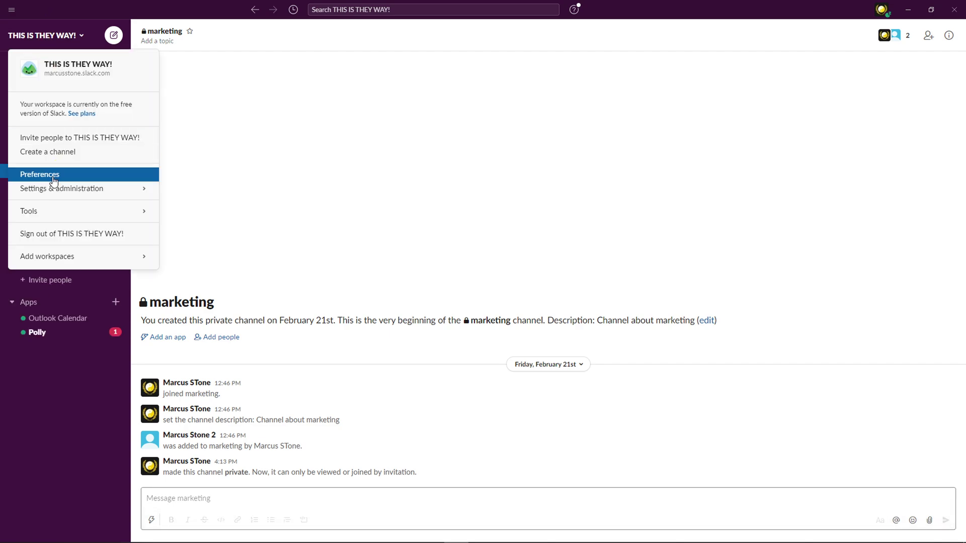